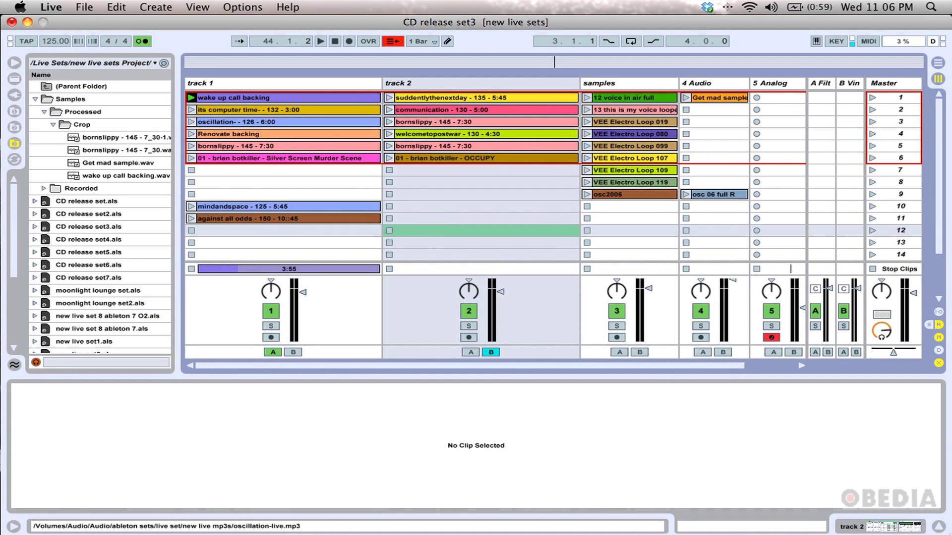
Open the 'wake up call backing' clip in track 1 in Clip View.
click(282, 97)
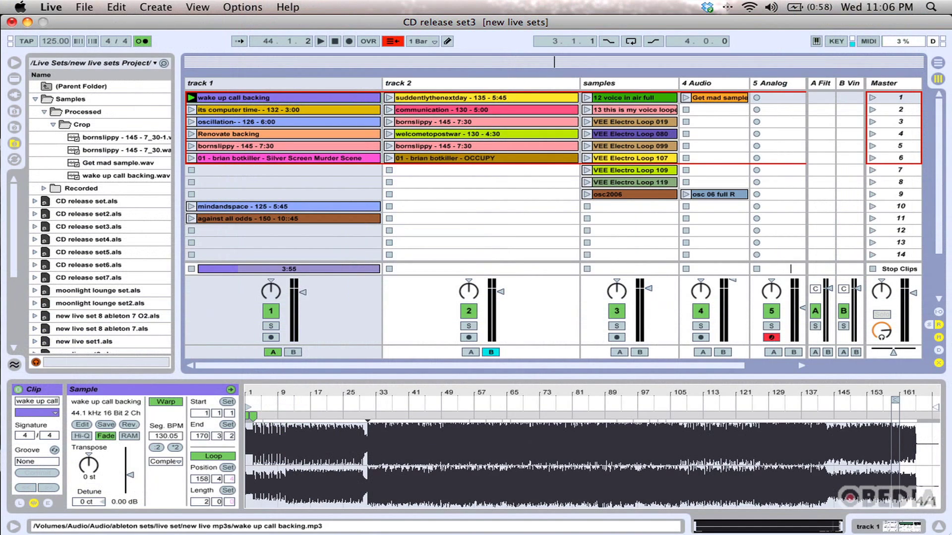
Show the clip's 'wake up call backing.mp3' in the Browser, then reveal it in Finder.
right_click(236, 97)
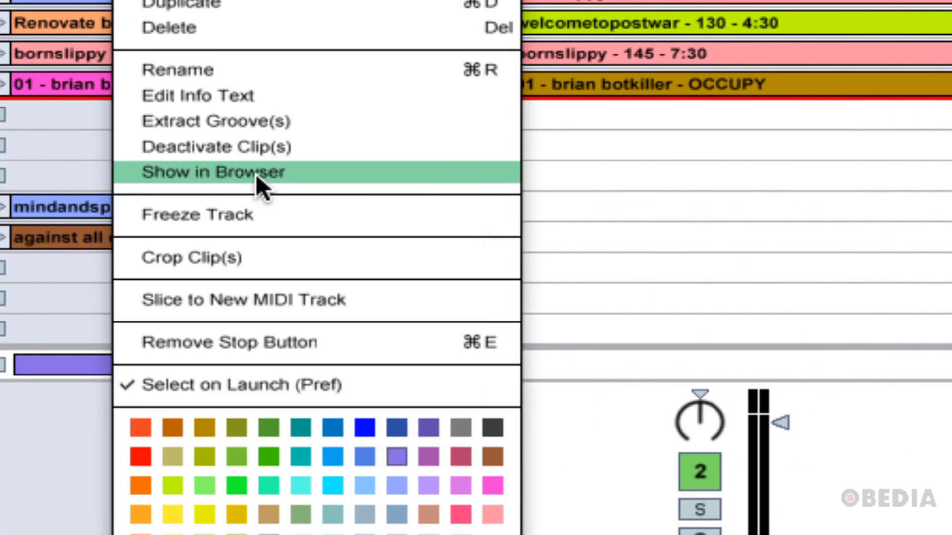
click(294, 179)
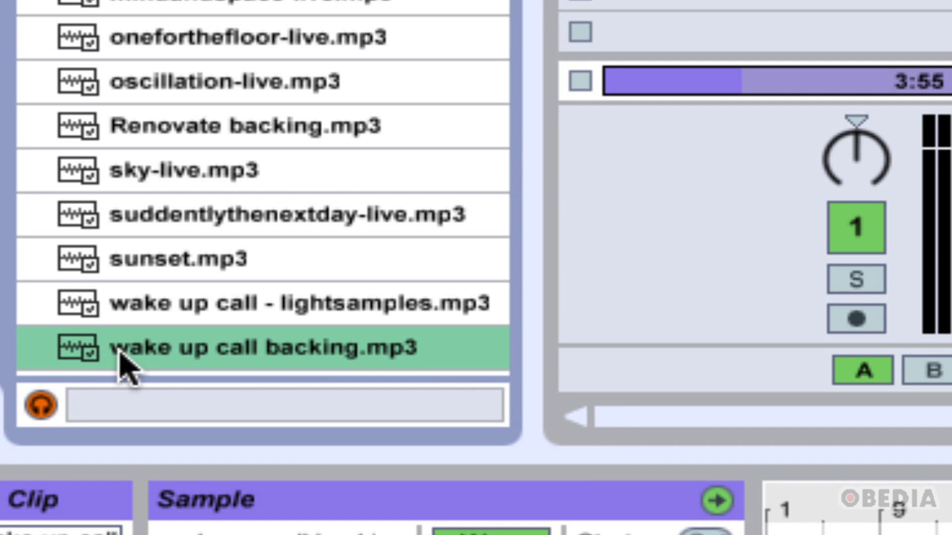
right_click(108, 357)
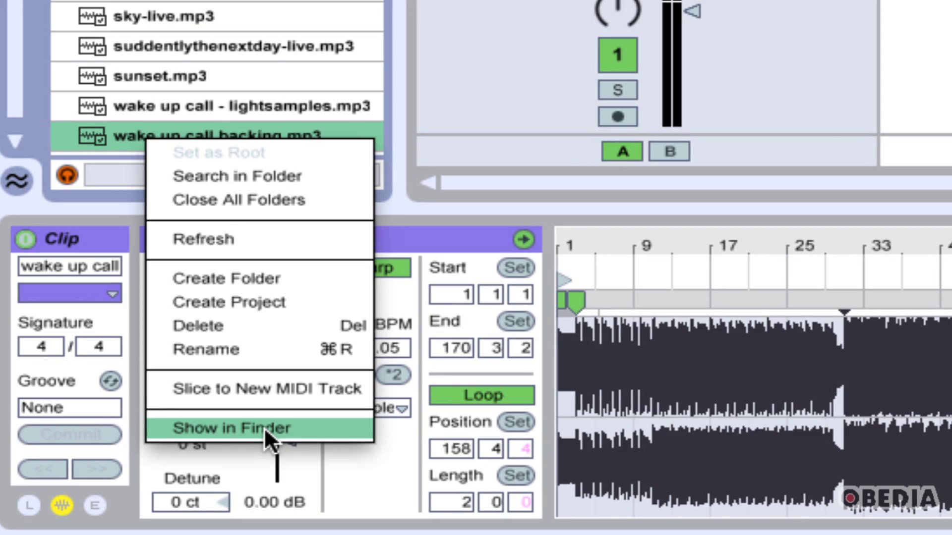
click(263, 427)
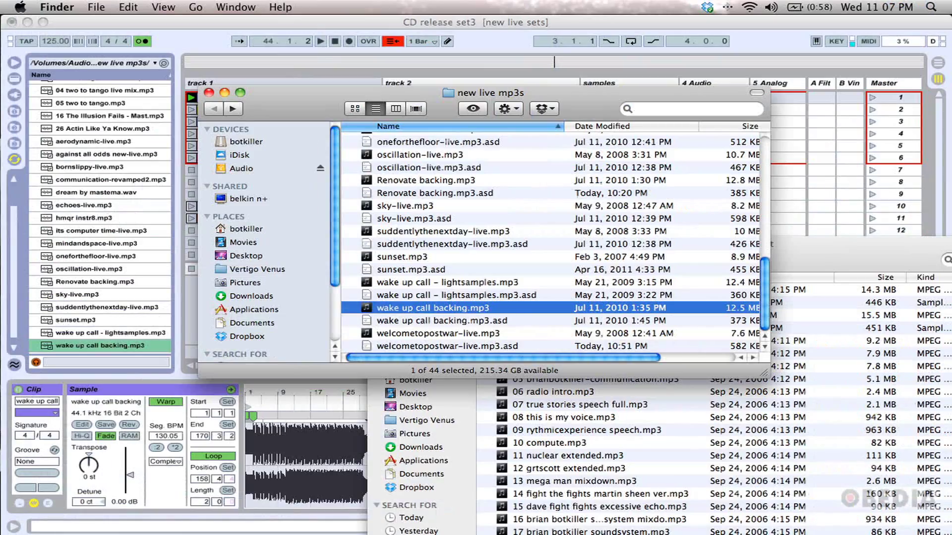
Move the Finder window aside and select 'wake up call backing.mp3.asd' in the list.
drag(565, 92, 504, 158)
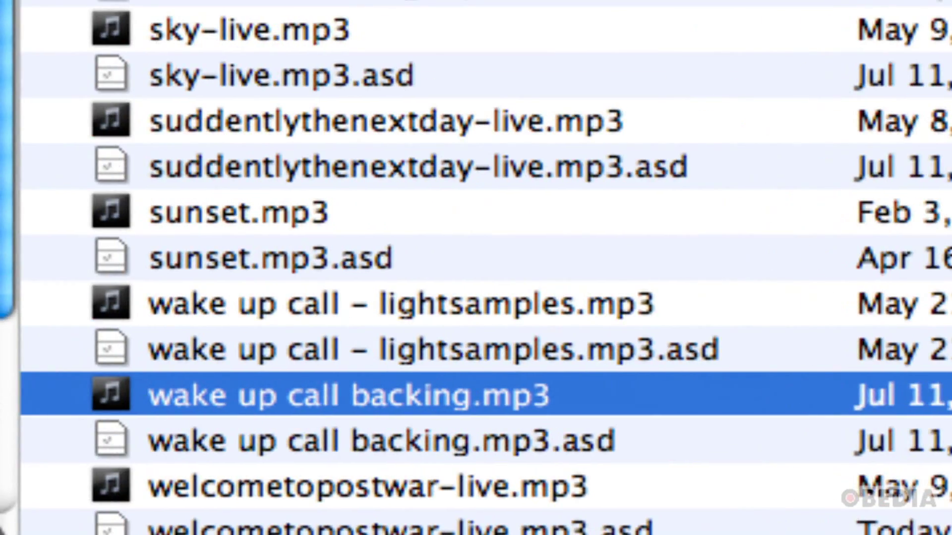
drag(343, 395, 447, 400)
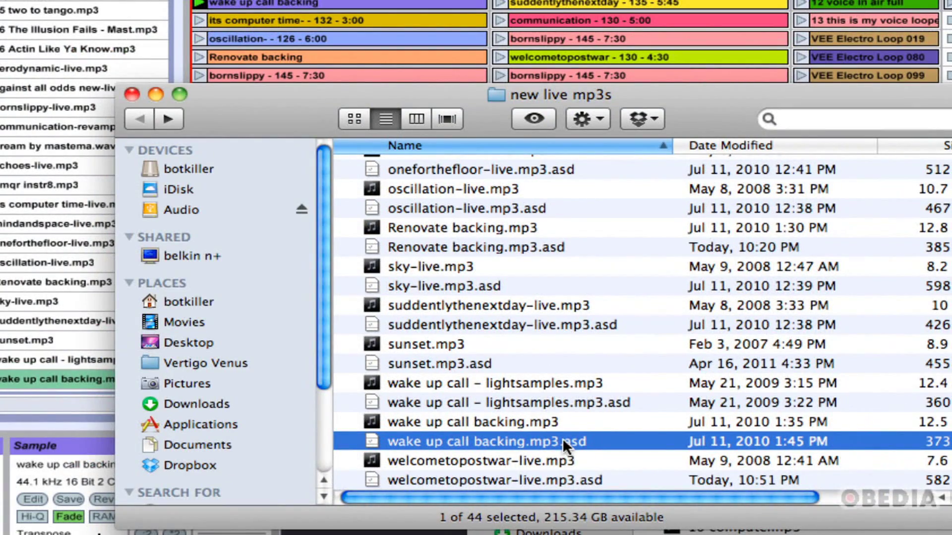
Copy the .asd file into 'asd backups', check the folder, and return to 'new live mp3s'.
right_click(551, 441)
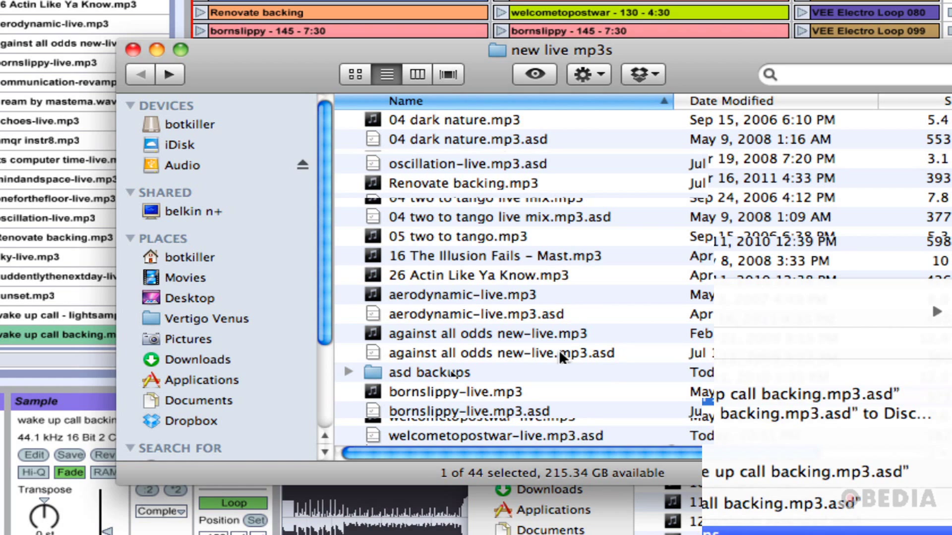
double_click(453, 374)
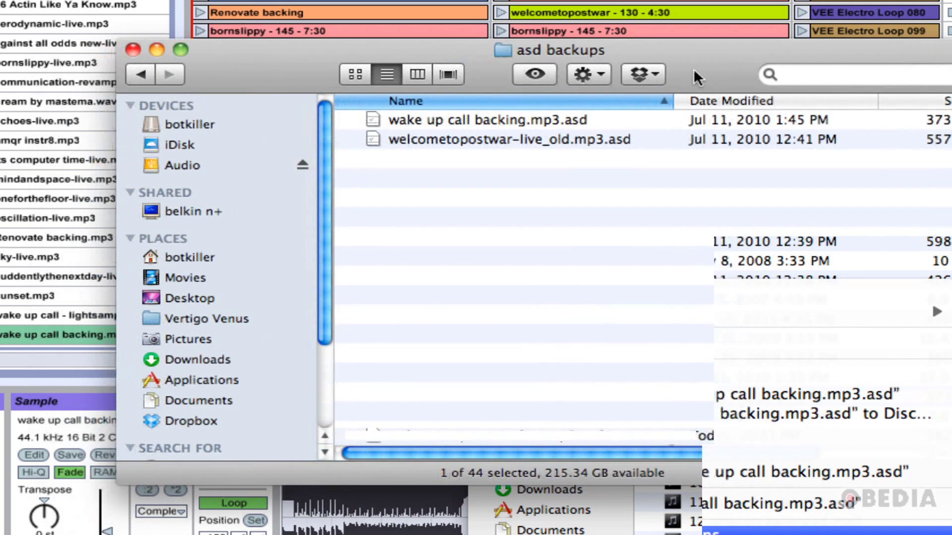
drag(694, 69, 626, 71)
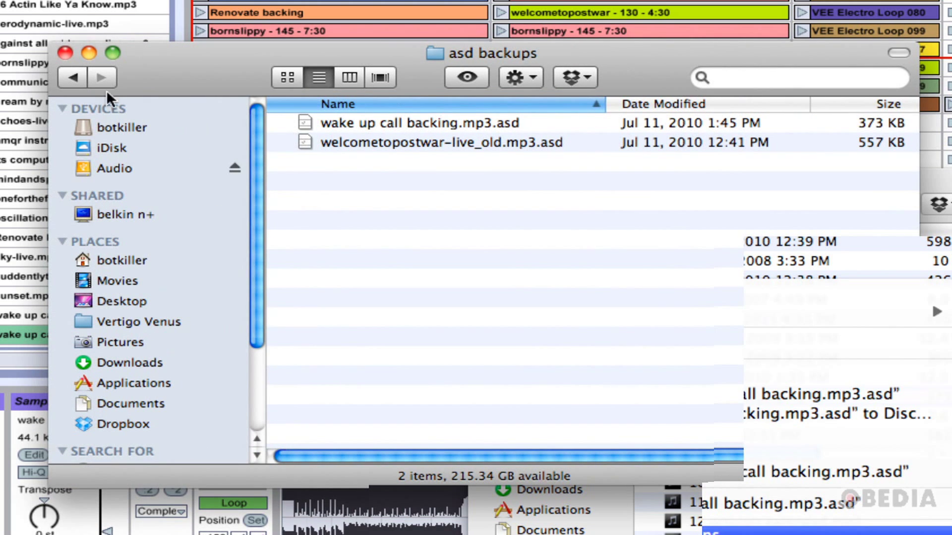
click(83, 80)
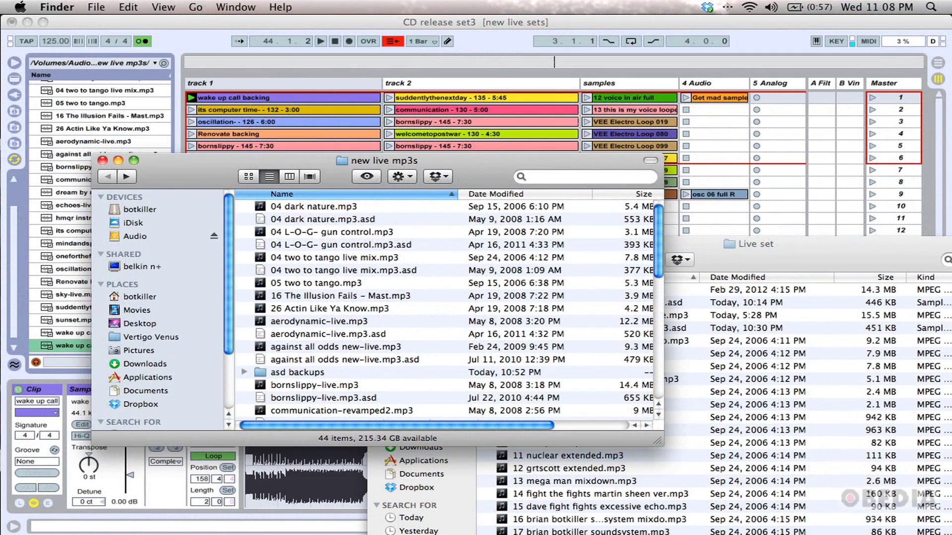
key(super+Tab)
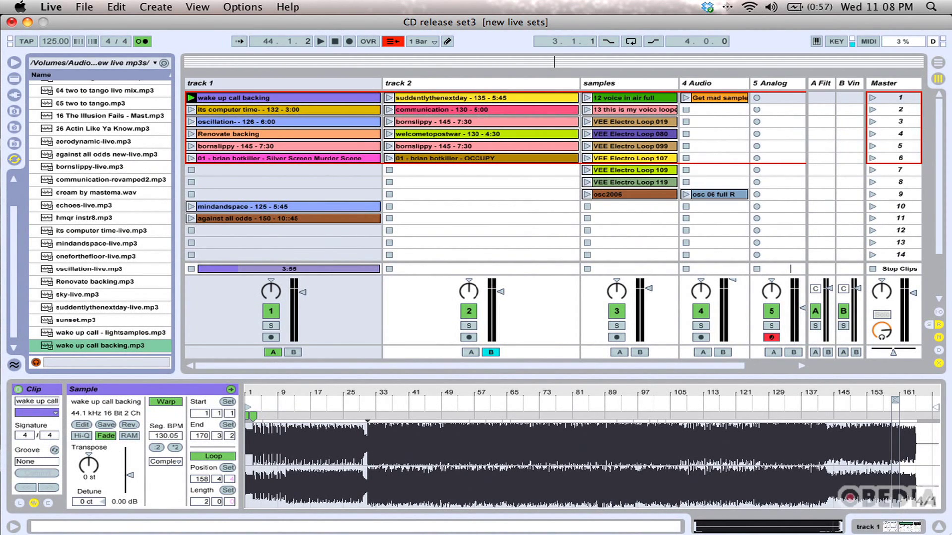
key(super+Tab)
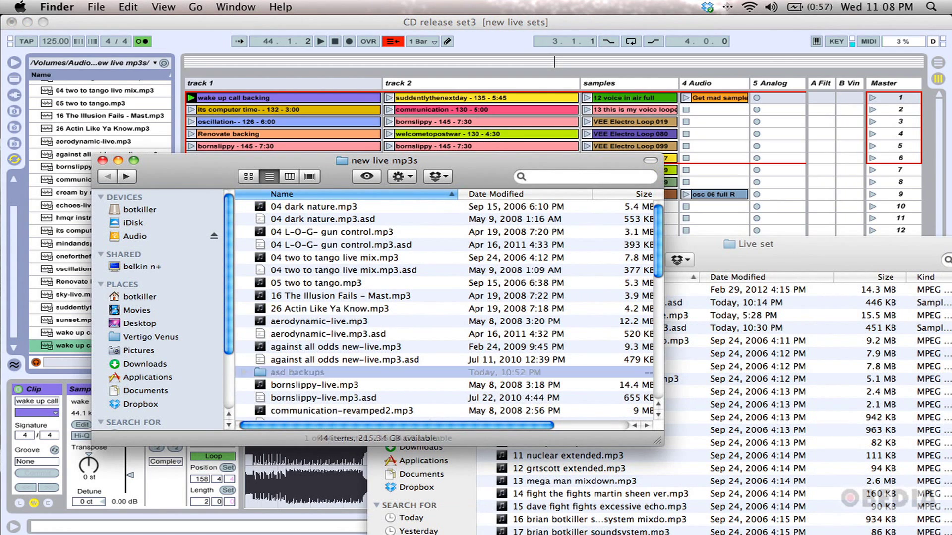
double_click(298, 371)
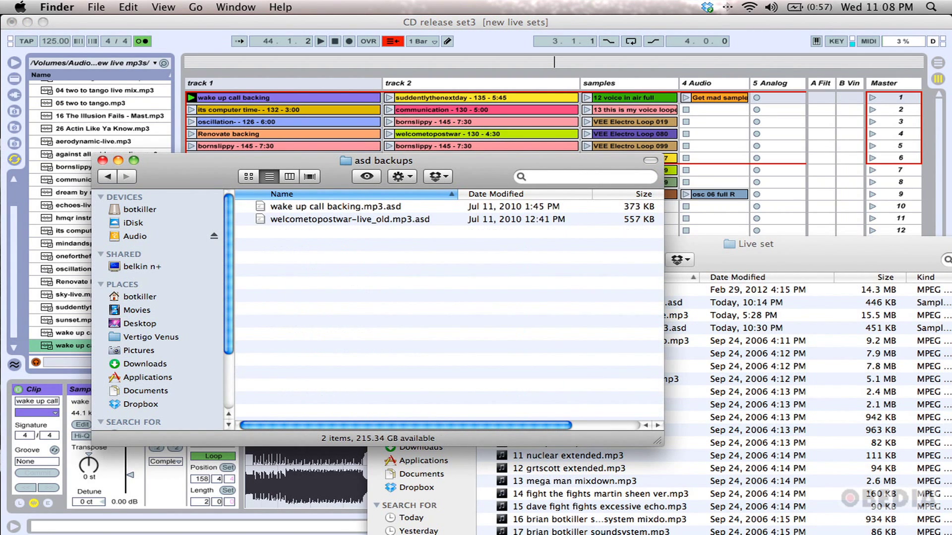
key(w)
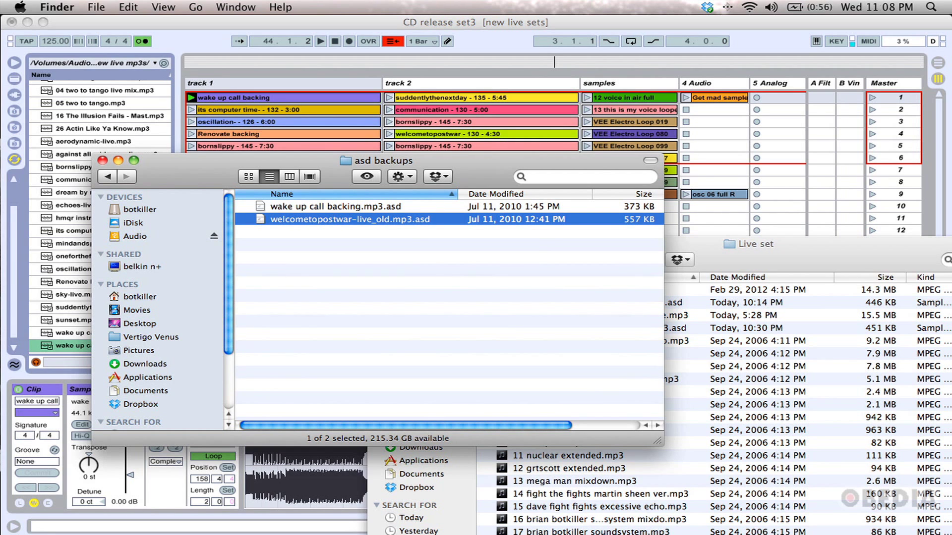
key(super+bracketleft)
scroll(446, 309, down, 5)
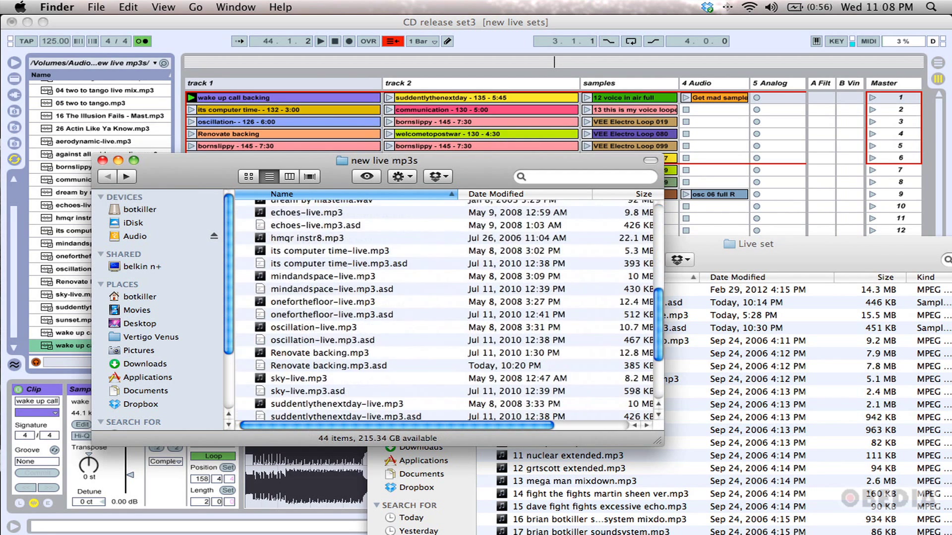
scroll(446, 308, down, 3)
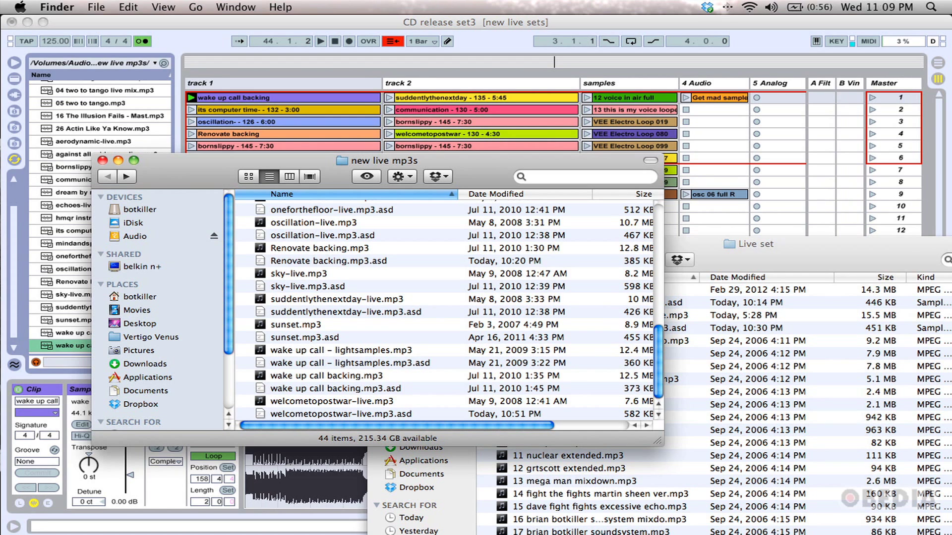
Bring the Ableton Live window in front of the Finder windows.
click(791, 269)
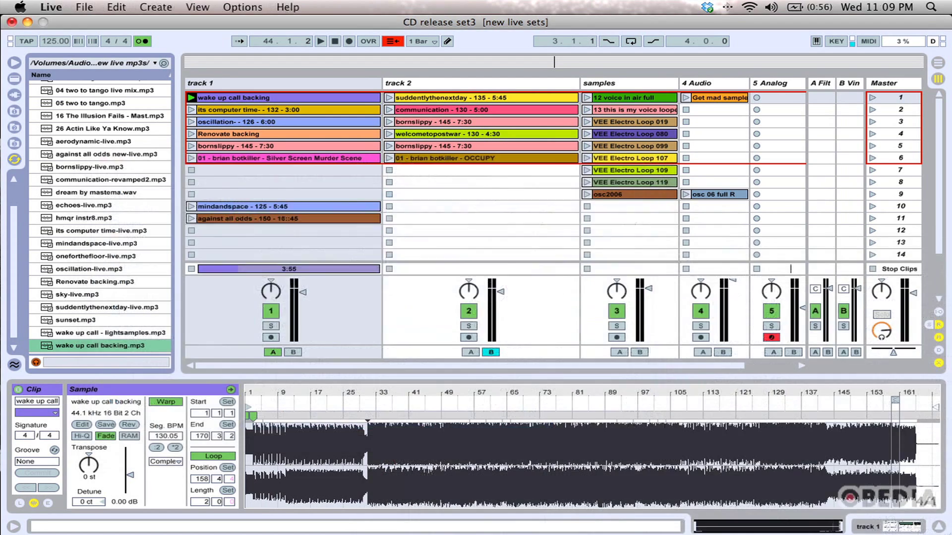